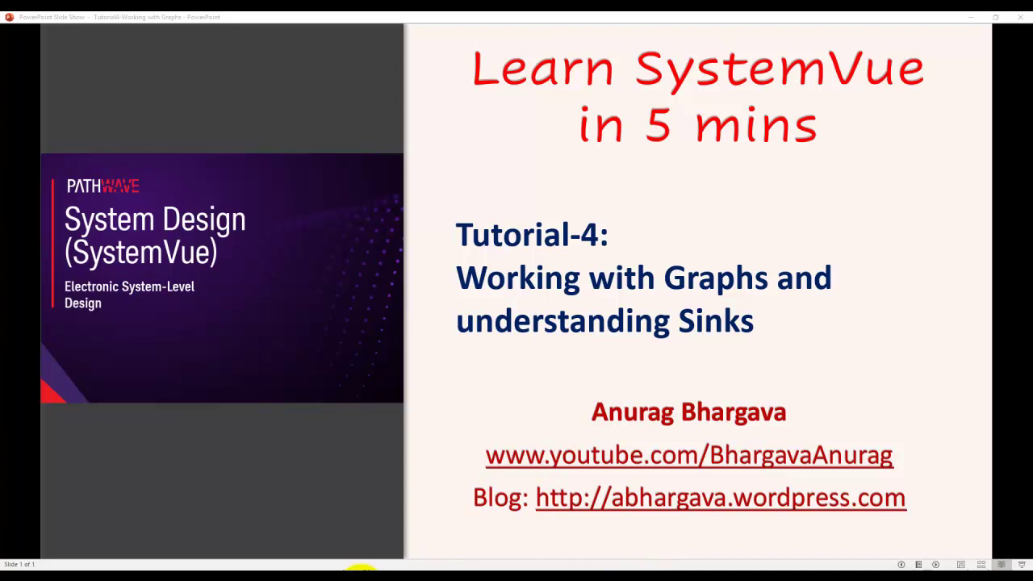
- Switch to SystemVue and run the simulation to refresh the out-of-date data
{"action": "left_click", "coordinate": [368, 555]}
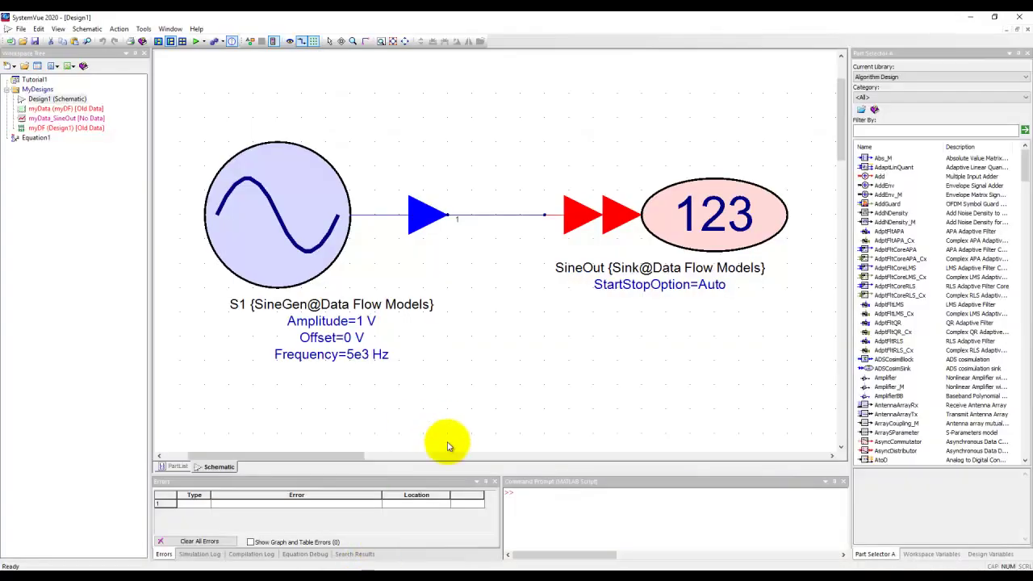
{"action": "mouse_move", "coordinate": [479, 272]}
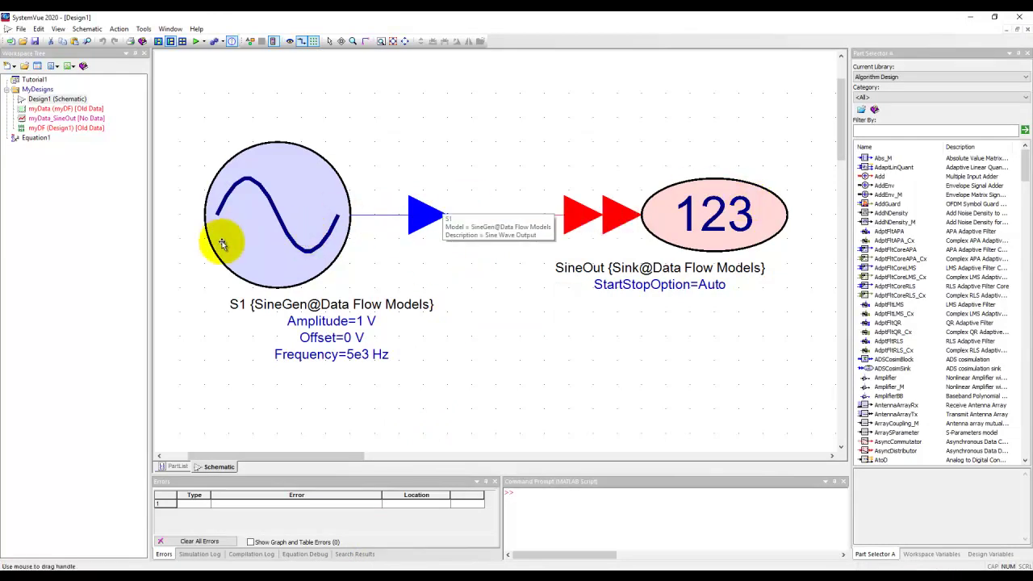
{"action": "left_click", "coordinate": [196, 42]}
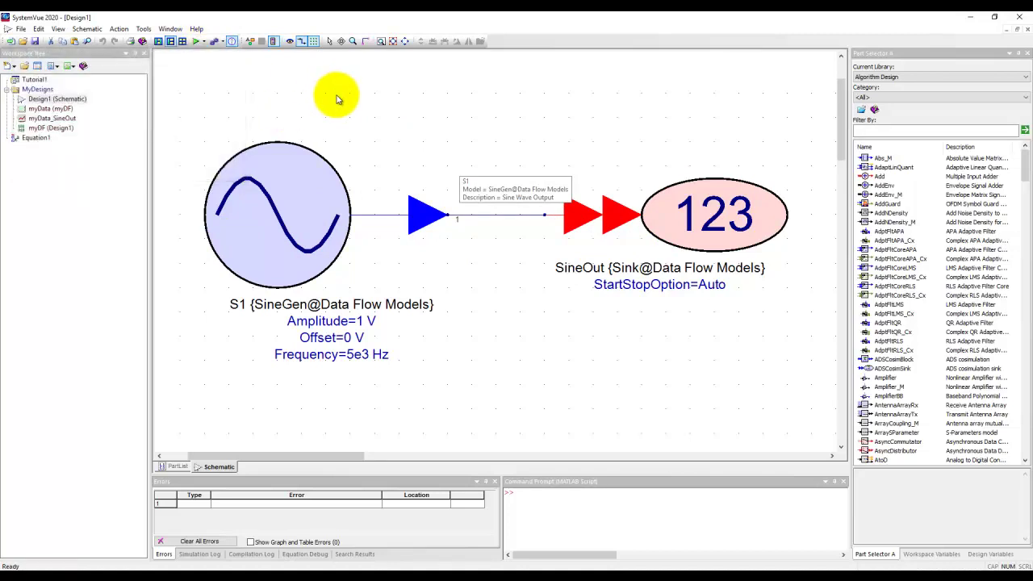
- Open the myData_SineOut graph showing the ±1 V sine trace over 0–0.041 s
{"action": "double_click", "coordinate": [66, 118]}
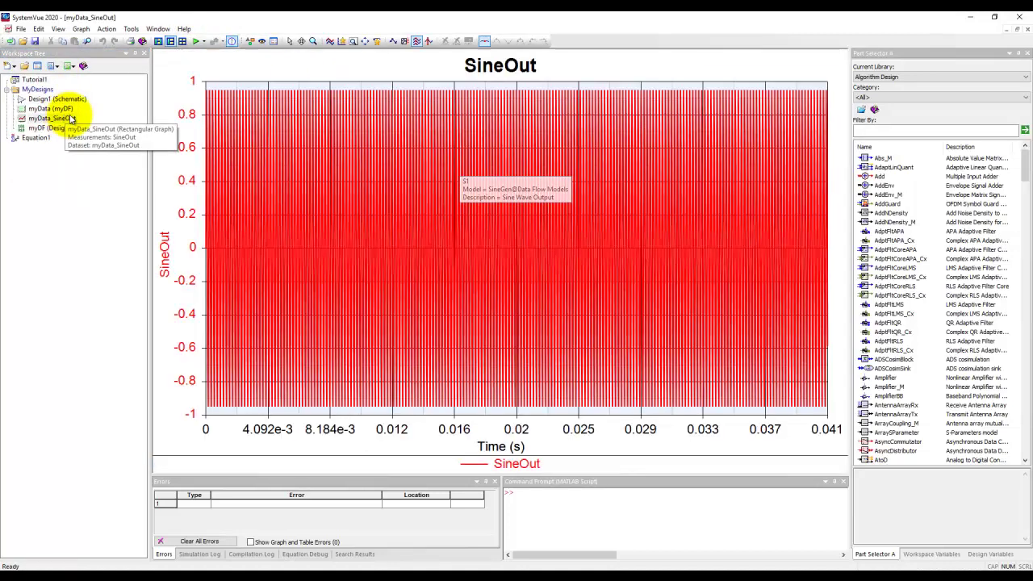
{"action": "scroll", "coordinate": [417, 257], "scroll_direction": "up", "scroll_amount": 1}
{"action": "scroll", "coordinate": [417, 257], "scroll_direction": "down", "scroll_amount": 1}
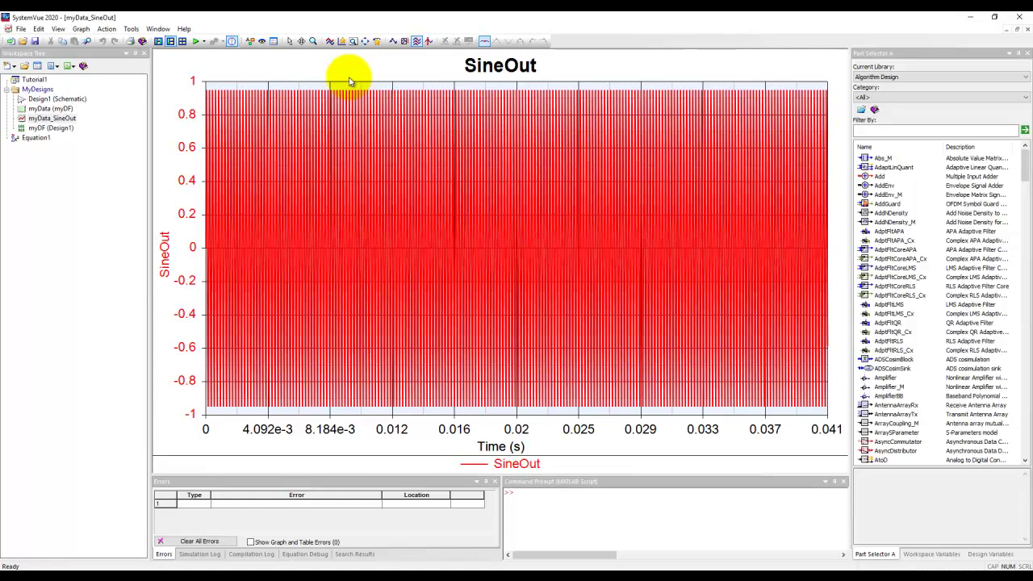
- Open the myData dataset and check SineOut's Add to Graph options without adding anything
{"action": "double_click", "coordinate": [42, 112]}
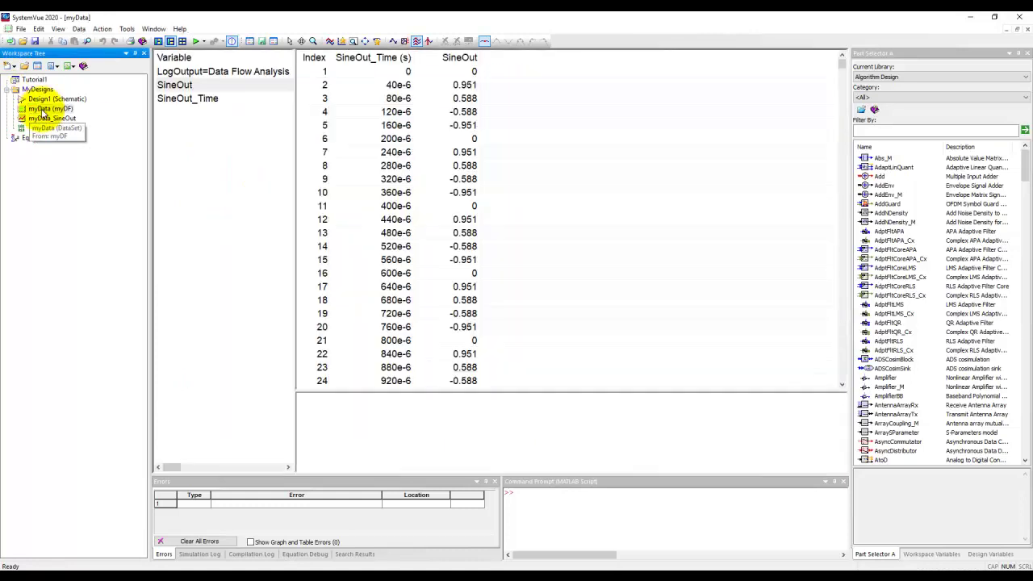
{"action": "right_click", "coordinate": [181, 90]}
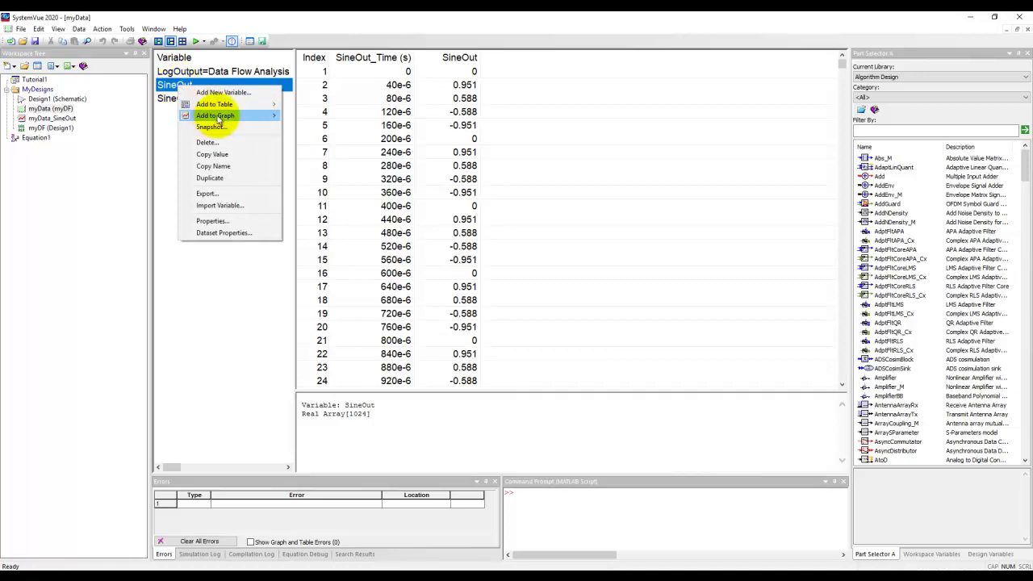
{"action": "mouse_move", "coordinate": [218, 116]}
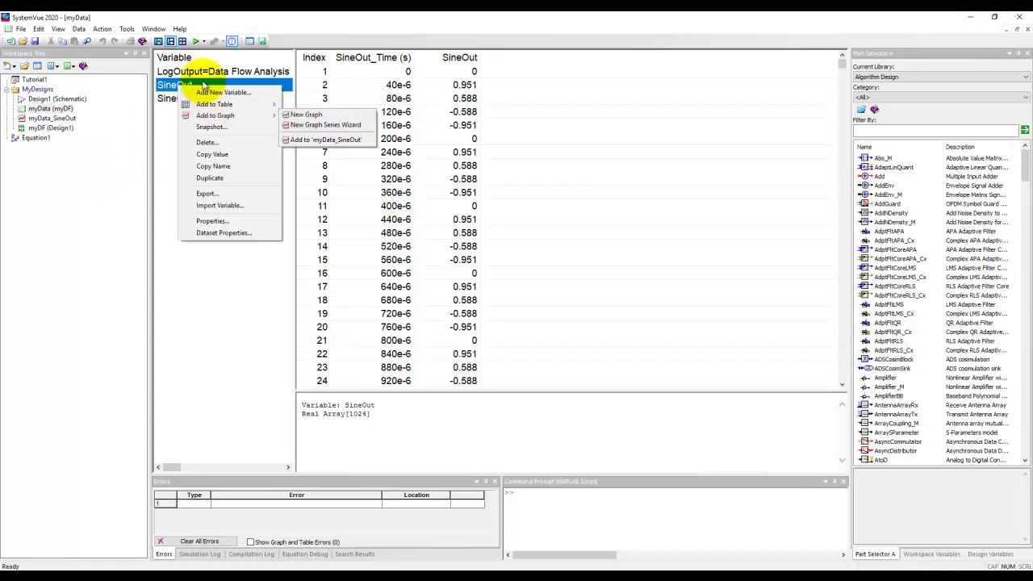
{"action": "left_click", "coordinate": [167, 164]}
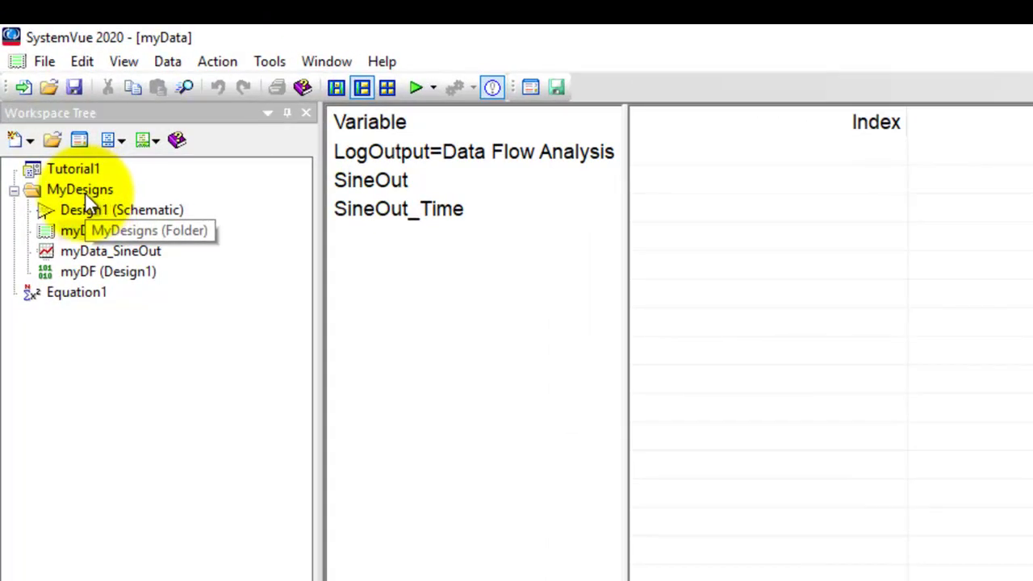
- Add a graph to the MyDesigns folder, opening the Graph Series Wizard
{"action": "right_click", "coordinate": [77, 189]}
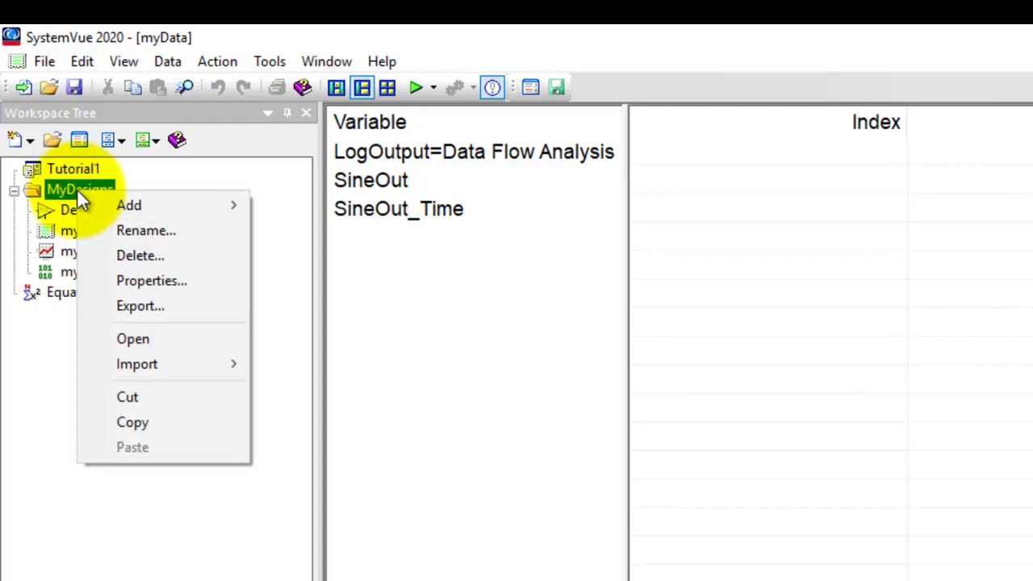
{"action": "mouse_move", "coordinate": [128, 203]}
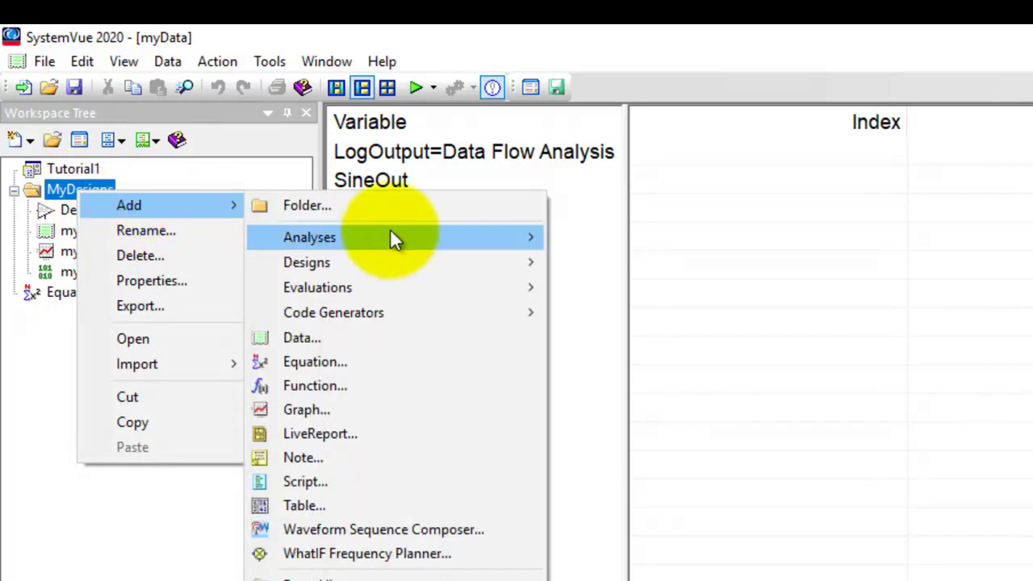
{"action": "left_click", "coordinate": [308, 413]}
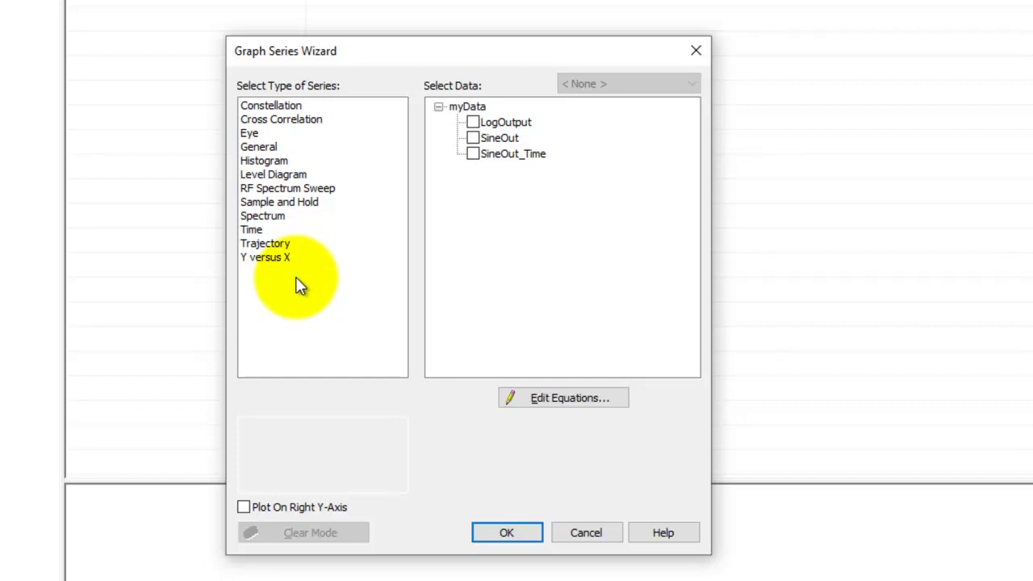
- Choose Spectrum as the series type with myData's SineOut as its data, reading the equation description
{"action": "double_click", "coordinate": [270, 216]}
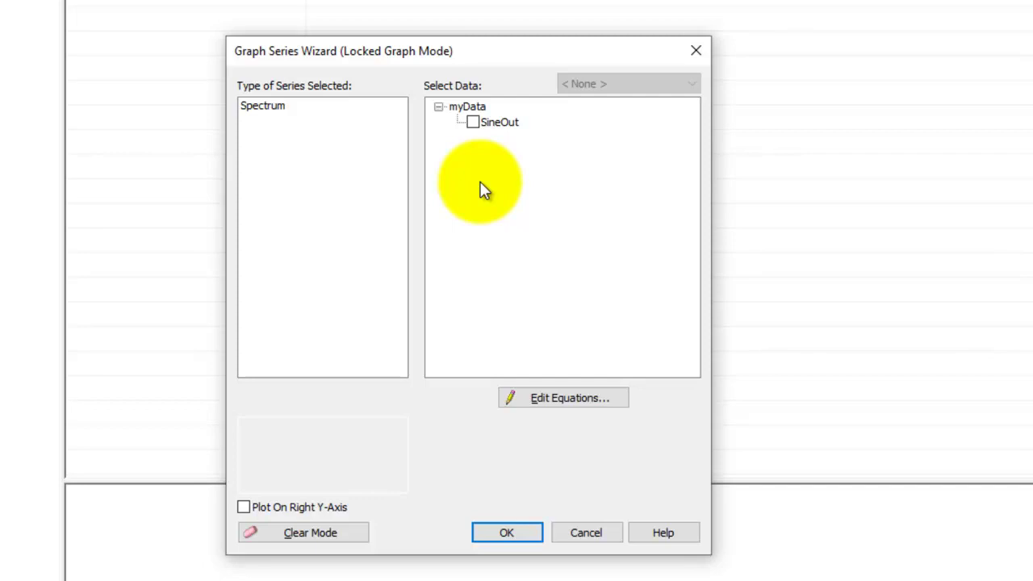
{"action": "left_click", "coordinate": [473, 122]}
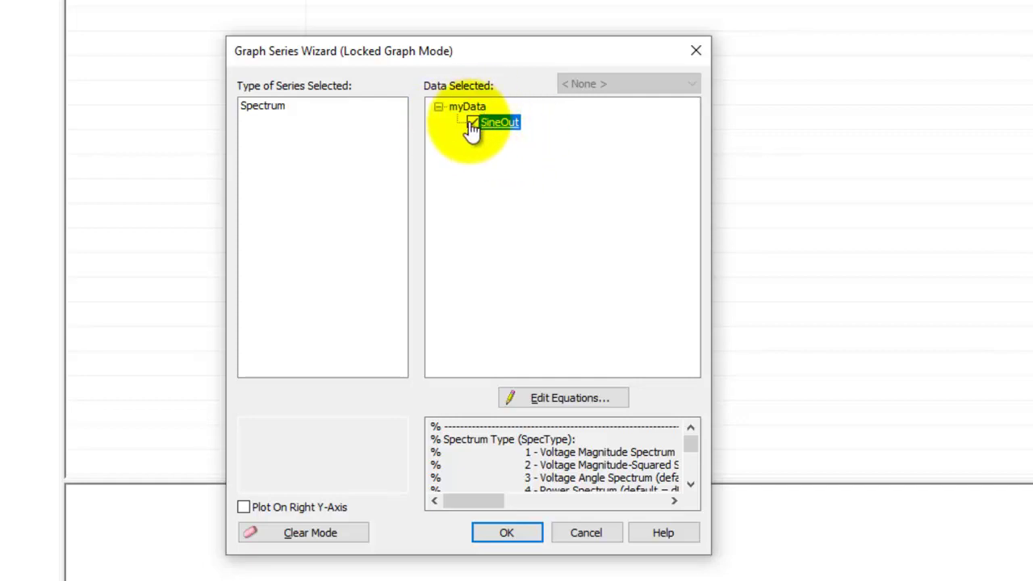
{"action": "left_click", "coordinate": [578, 451]}
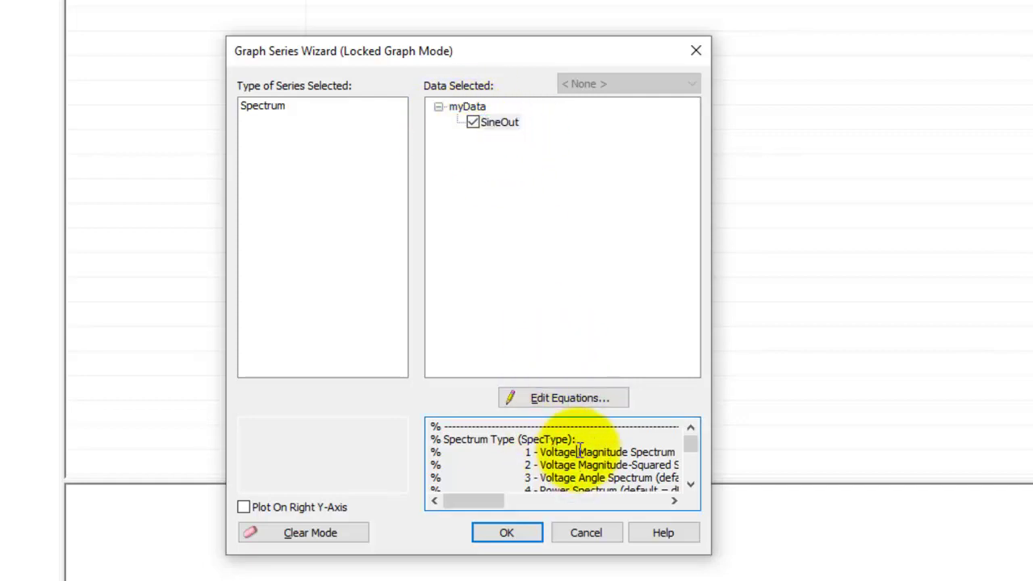
{"action": "scroll", "coordinate": [580, 452], "scroll_direction": "down", "scroll_amount": 6}
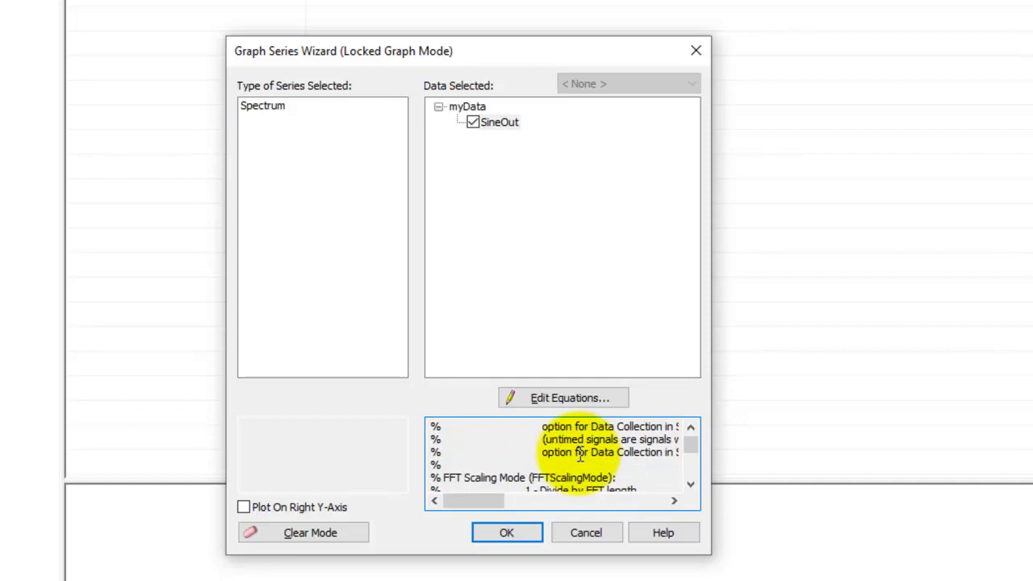
{"action": "scroll", "coordinate": [578, 457], "scroll_direction": "down", "scroll_amount": 3}
{"action": "scroll", "coordinate": [577, 457], "scroll_direction": "up", "scroll_amount": 4}
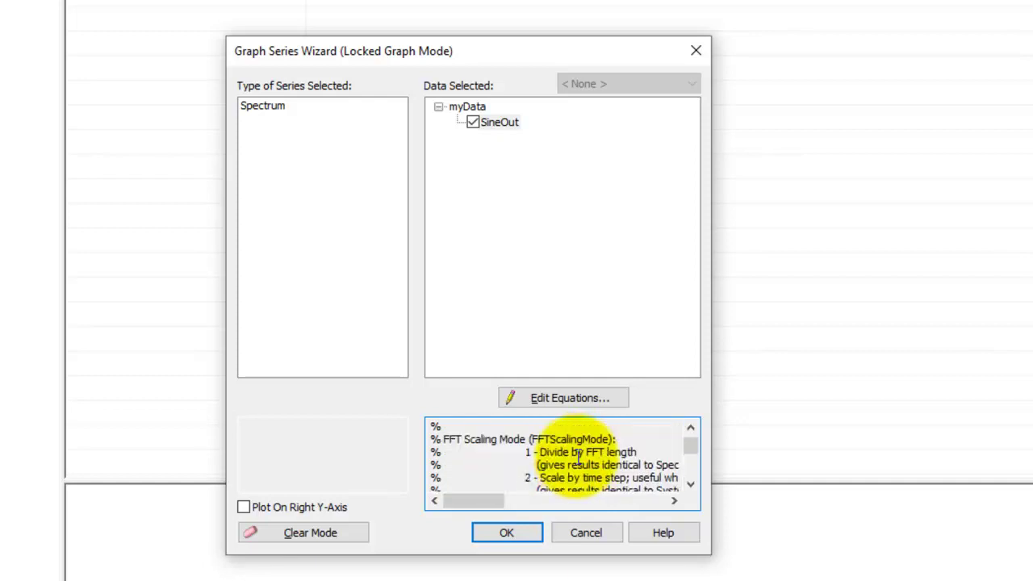
- Accept the wizard and Graph1 Properties to plot the SineOut spectrum in dBm
{"action": "left_click", "coordinate": [520, 534]}
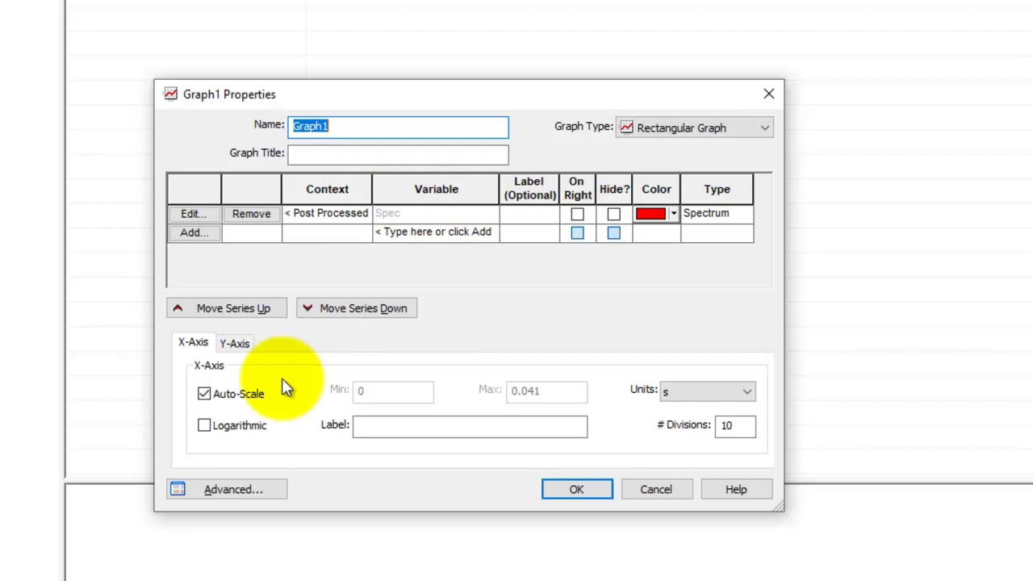
{"action": "left_click", "coordinate": [240, 344]}
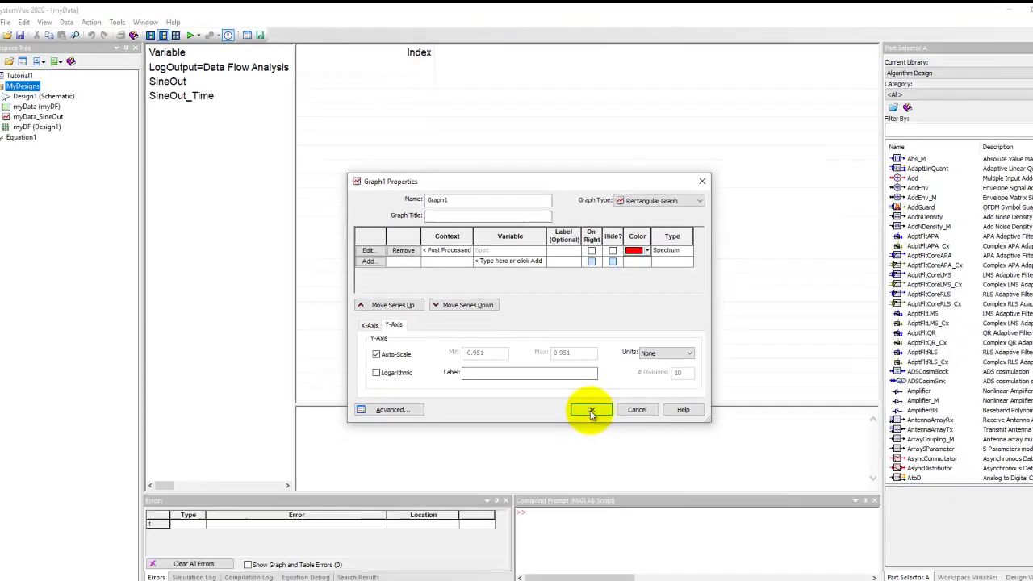
{"action": "left_click", "coordinate": [576, 489]}
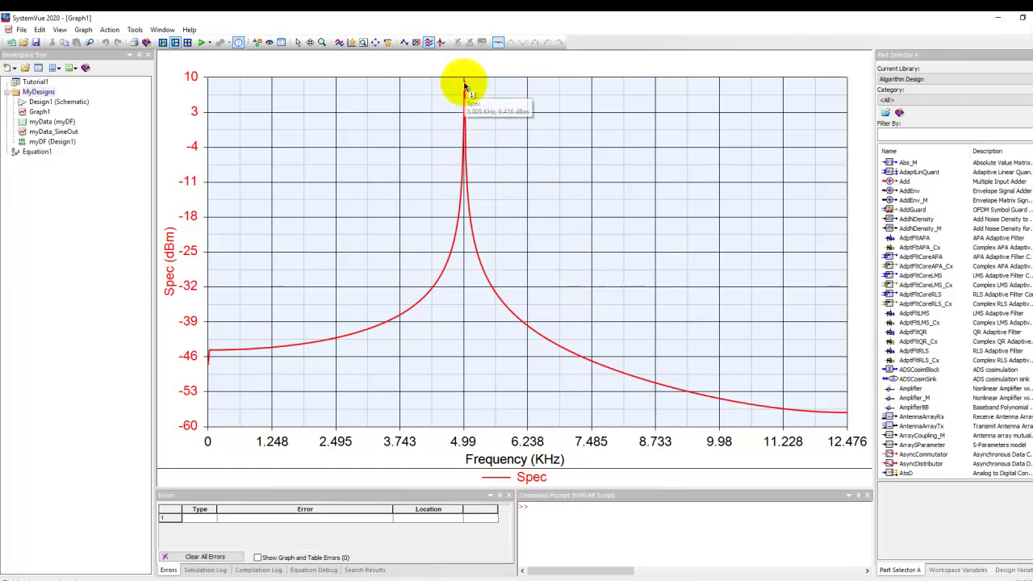
- Mark the spectrum peak at 5.005 KHz, 9.416 dBm, leaving the marker font unchanged
{"action": "left_click", "coordinate": [465, 83]}
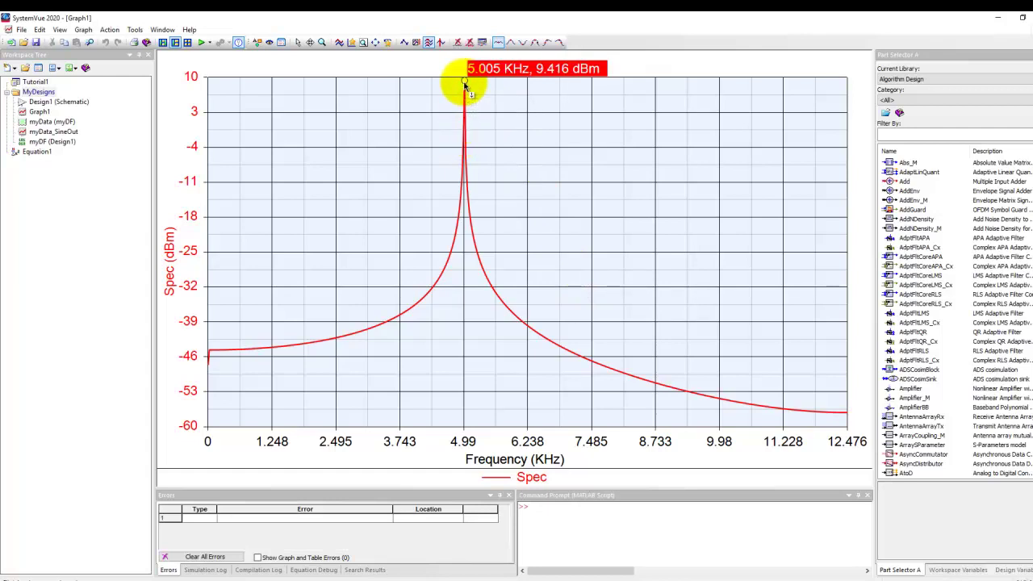
{"action": "right_click", "coordinate": [517, 75]}
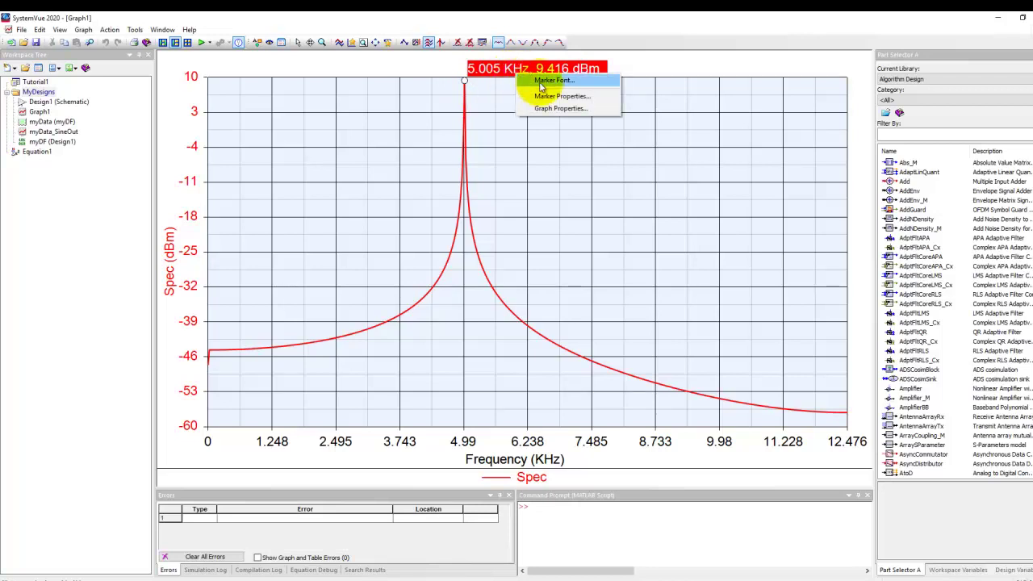
{"action": "left_click", "coordinate": [541, 82]}
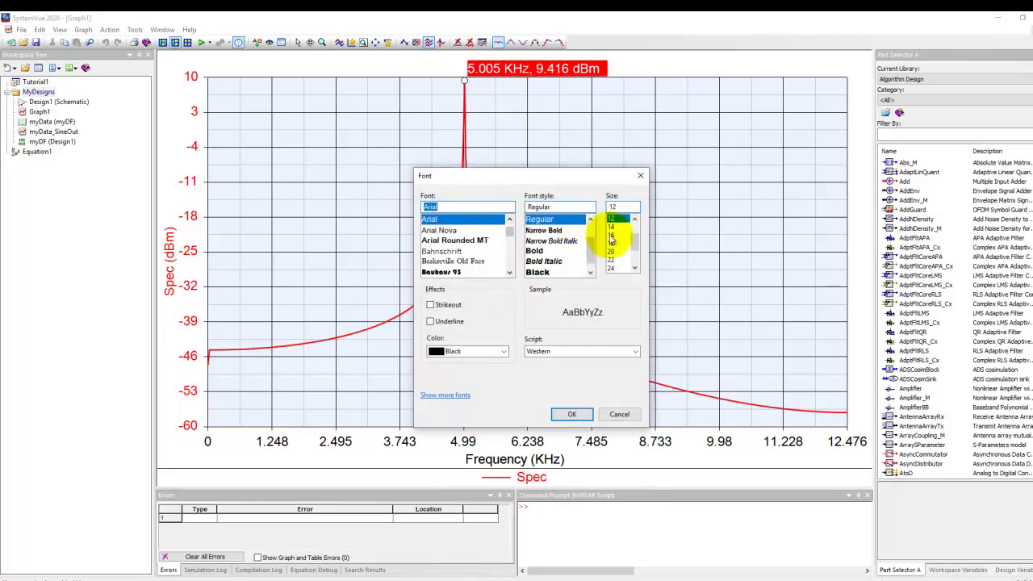
{"action": "left_click", "coordinate": [620, 414]}
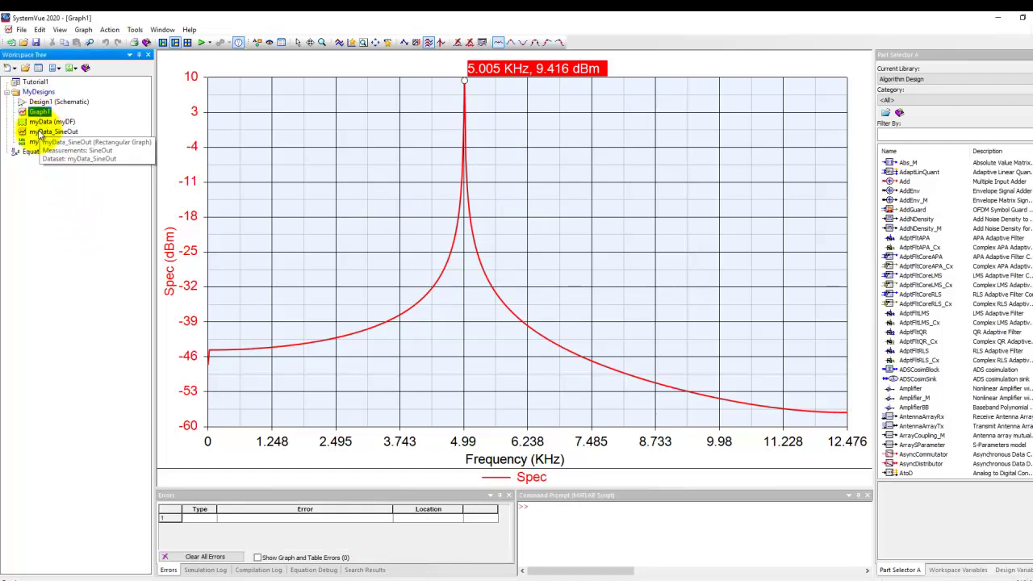
{"action": "left_click", "coordinate": [39, 132]}
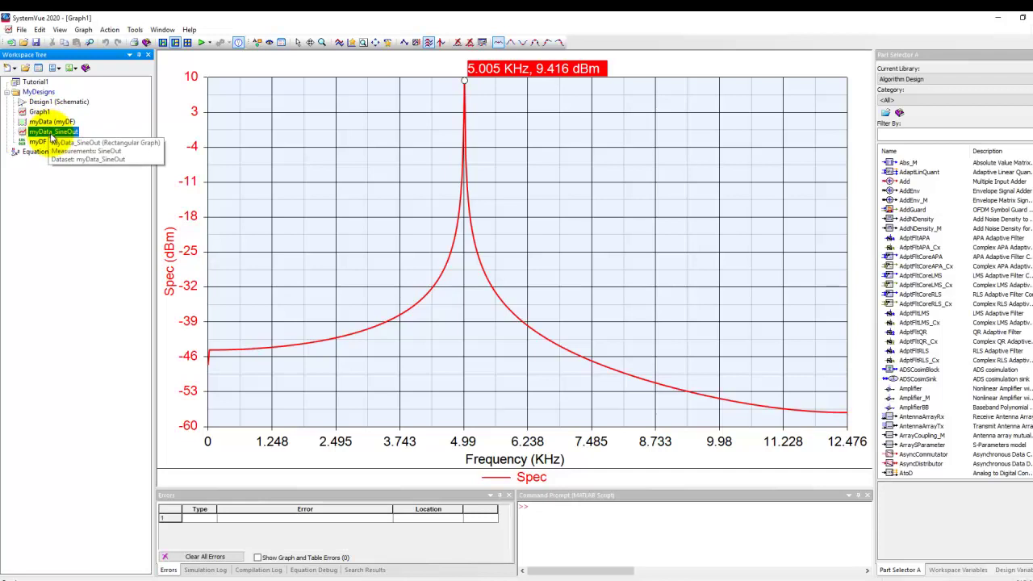
- Rename the myData_SineOut graph to Sine_TimeDomain
{"action": "left_click", "coordinate": [51, 134]}
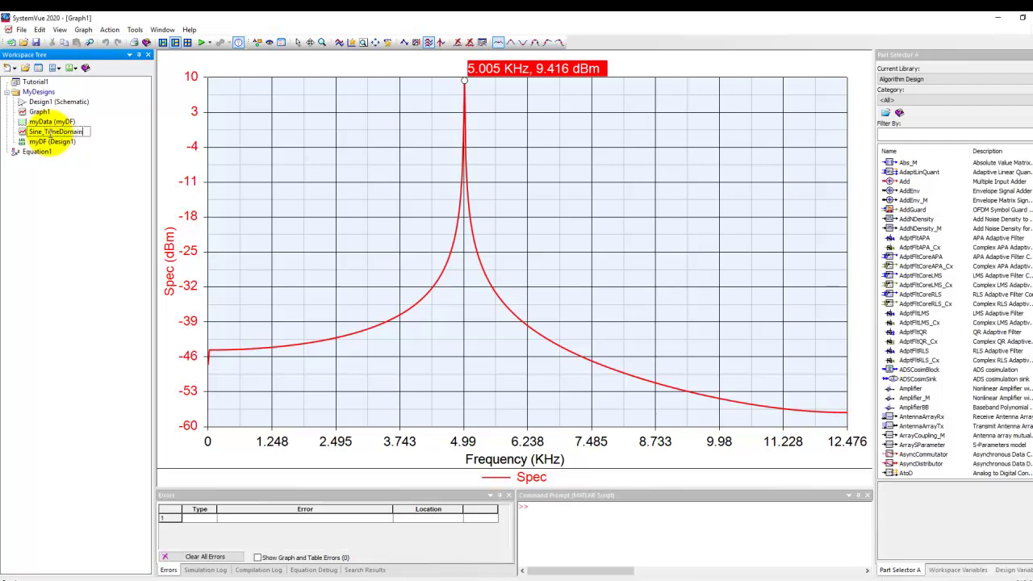
{"action": "type", "text": "Sine_TimeDomain"}
{"action": "key", "text": "Return"}
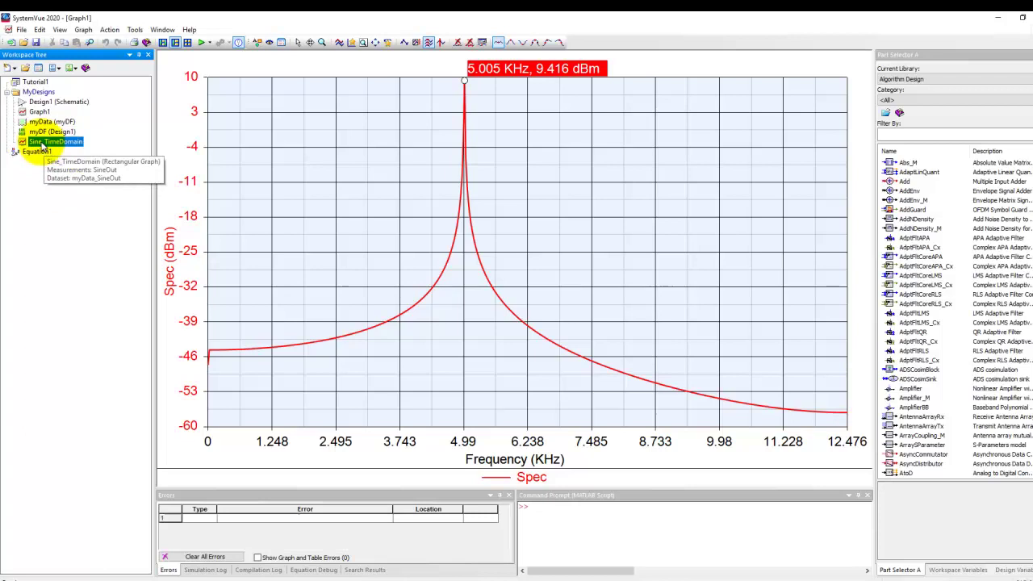
- Rename Graph1 to Sine_FFT
{"action": "left_click", "coordinate": [41, 112]}
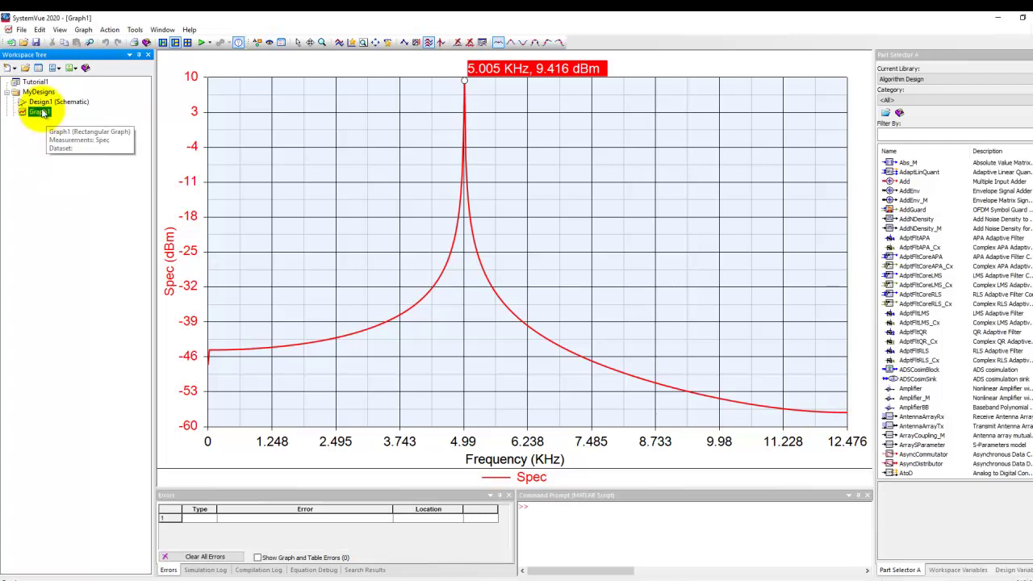
{"action": "type", "text": "Sine_FFT"}
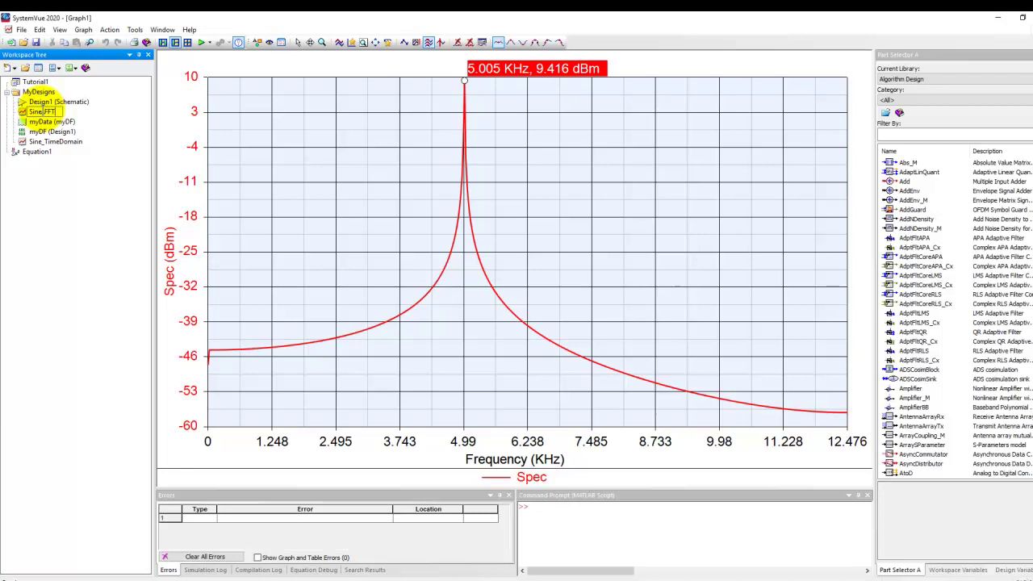
{"action": "key", "text": "Return"}
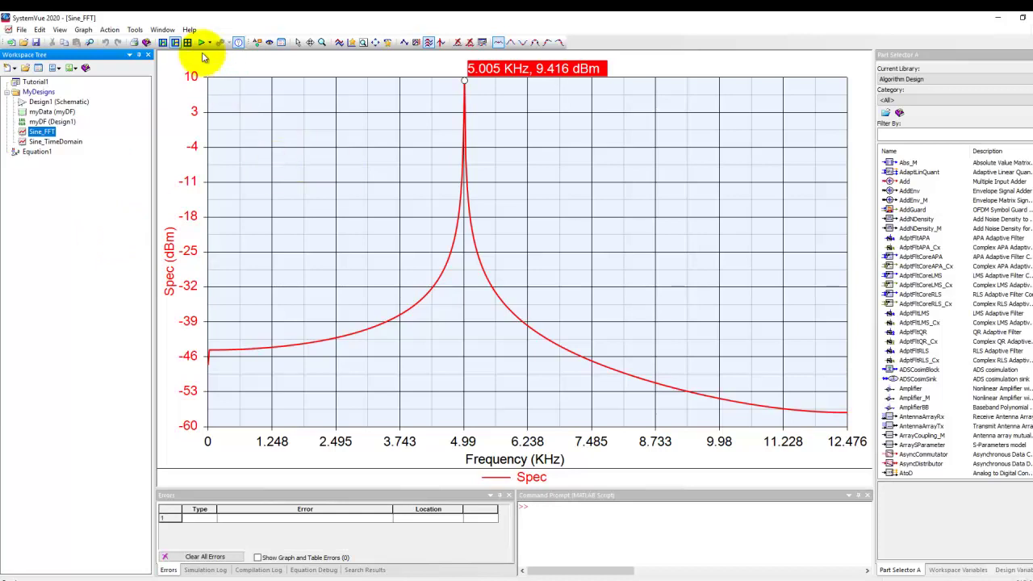
- Tile the Sine_FFT, Sine_TimeDomain, myData and Design1 windows horizontally from the Window menu
{"action": "left_click", "coordinate": [161, 30]}
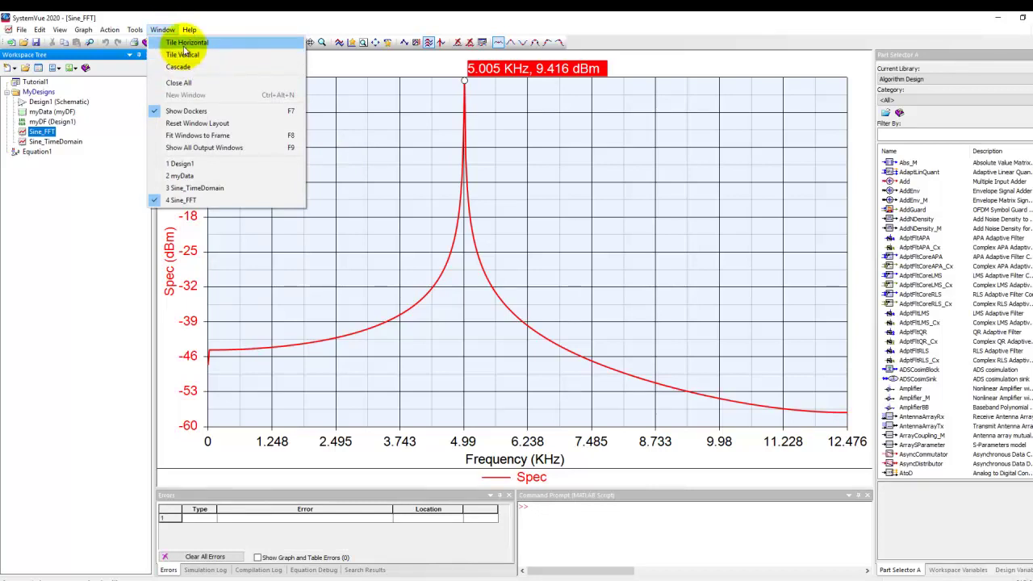
{"action": "left_click", "coordinate": [185, 44]}
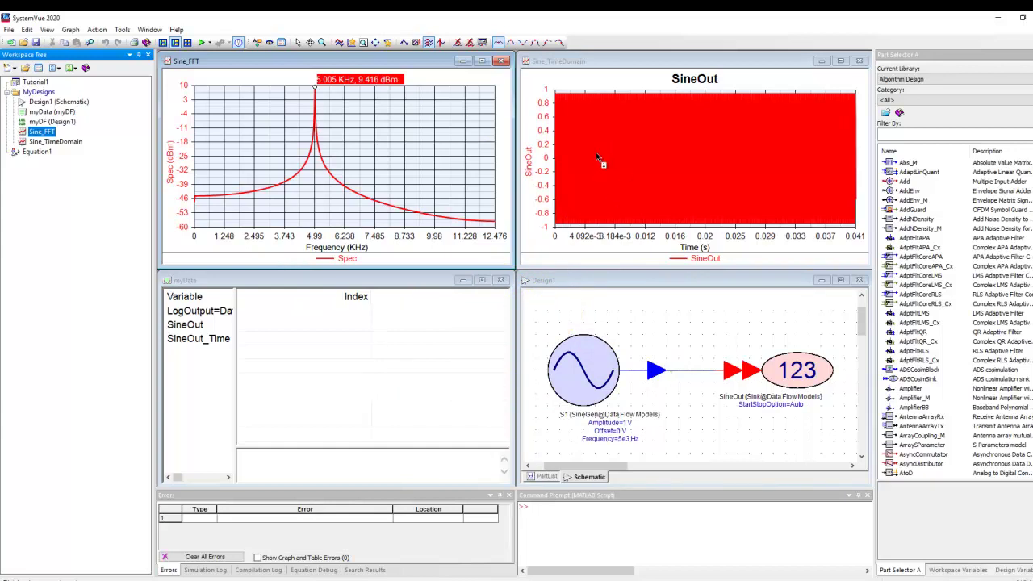
- Zoom in on the SineOut plot's time axis until individual sine cycles show
{"action": "scroll", "coordinate": [646, 165], "scroll_direction": "up", "scroll_amount": 5}
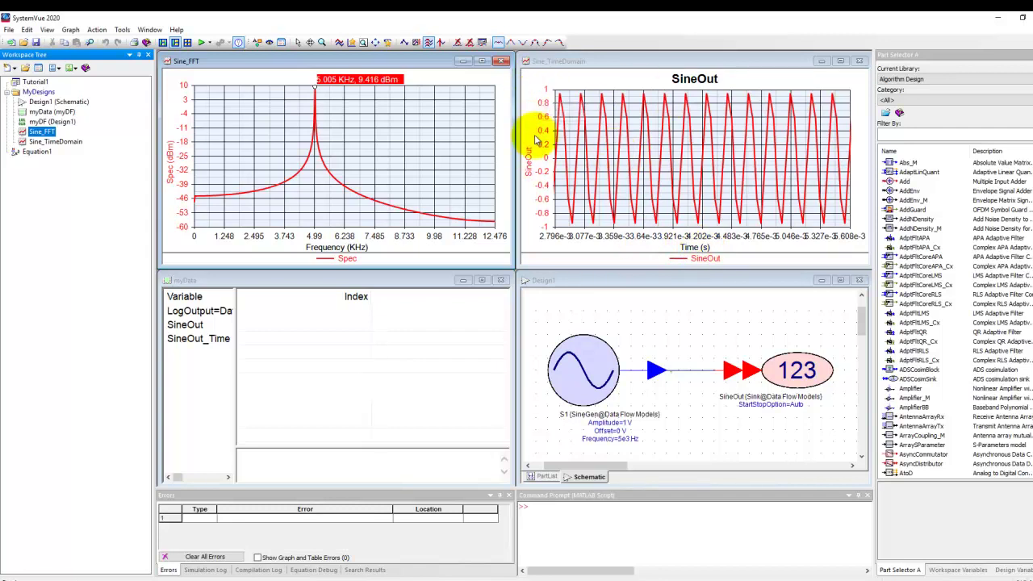
{"action": "scroll", "coordinate": [612, 230], "scroll_direction": "up", "scroll_amount": 3}
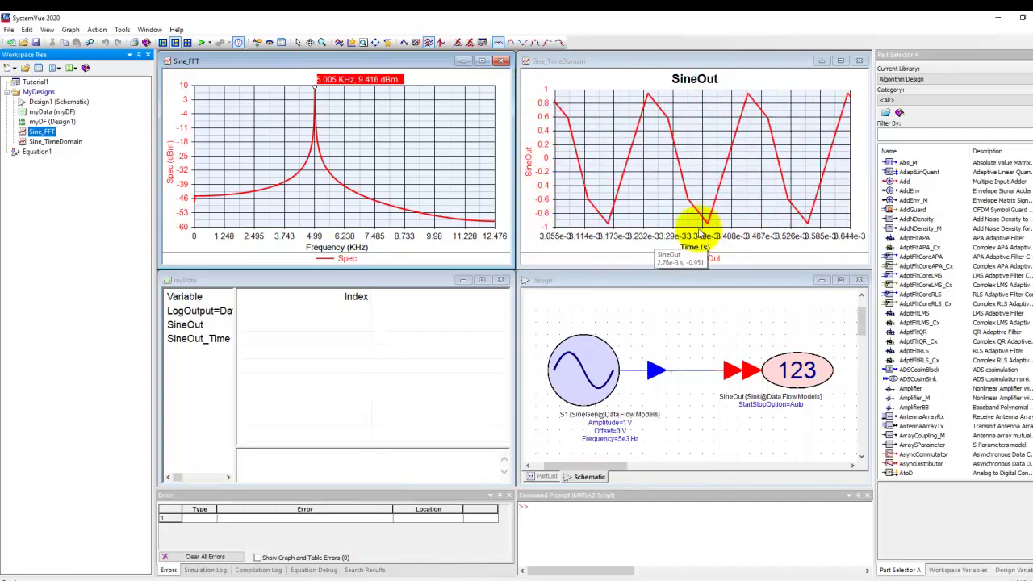
- Turn on x-axis Auto-Scale for the SineOut graph and set its units to ms
{"action": "double_click", "coordinate": [657, 210]}
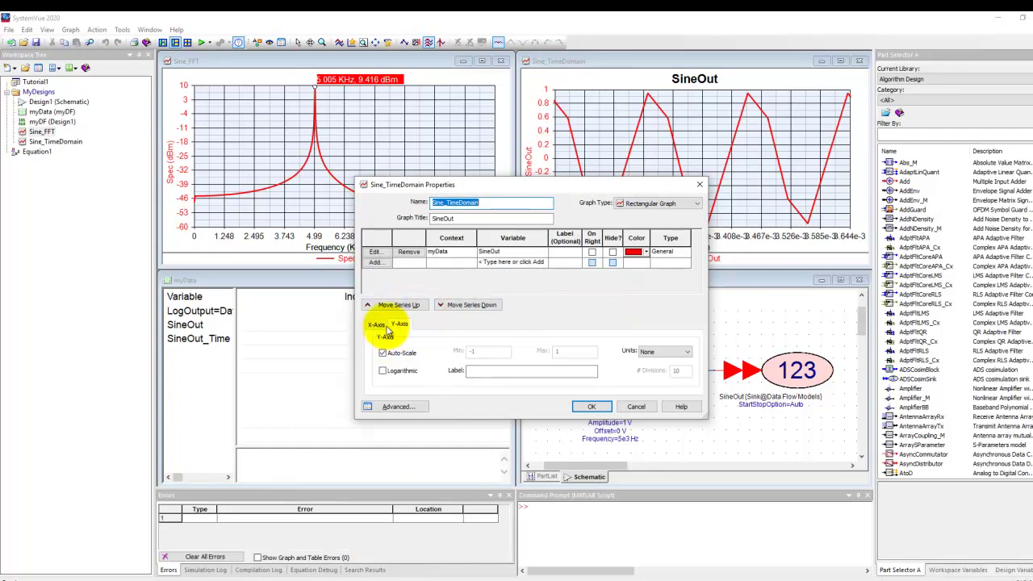
{"action": "left_click", "coordinate": [397, 348]}
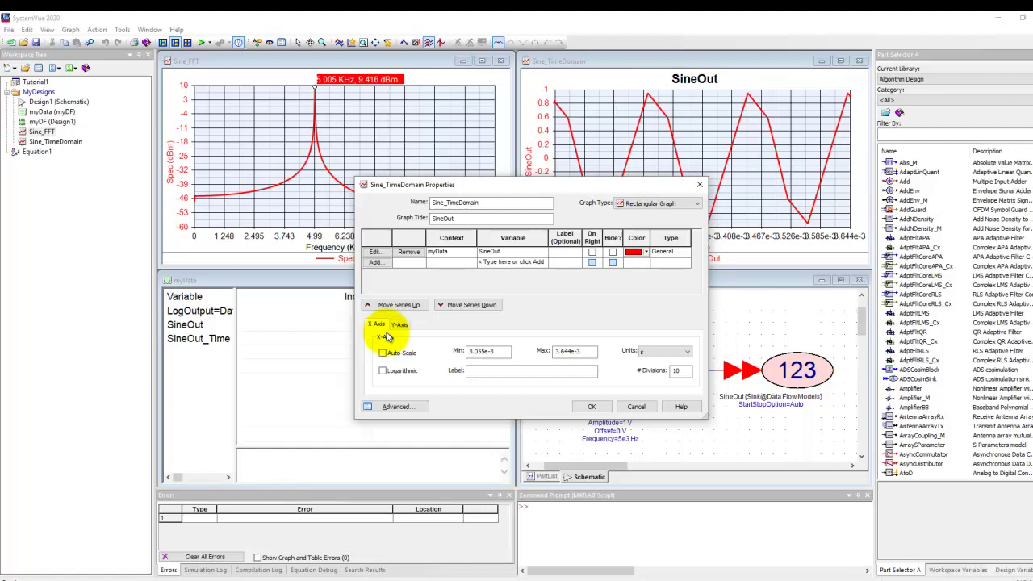
{"action": "left_click", "coordinate": [383, 353]}
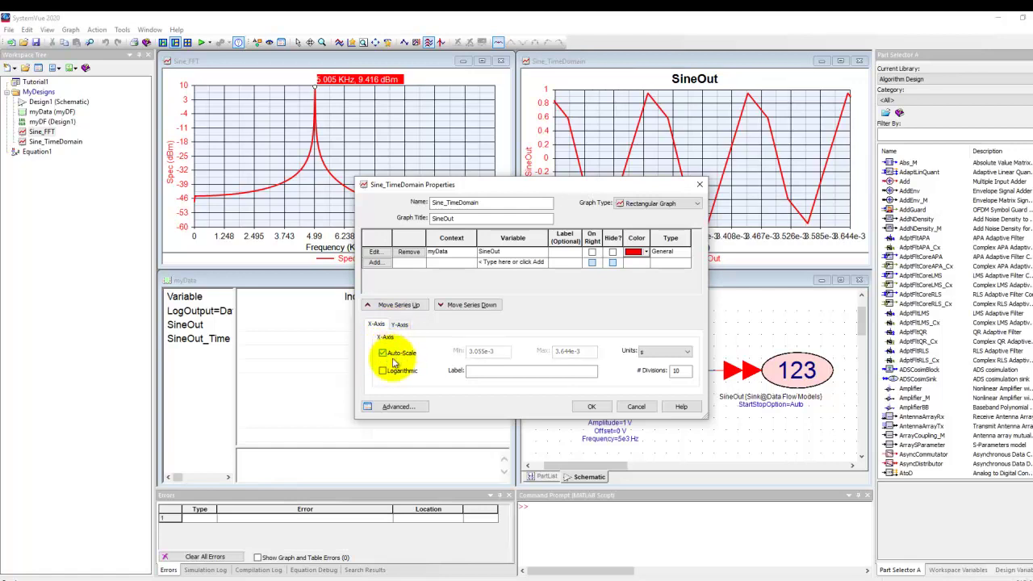
{"action": "left_click", "coordinate": [664, 353]}
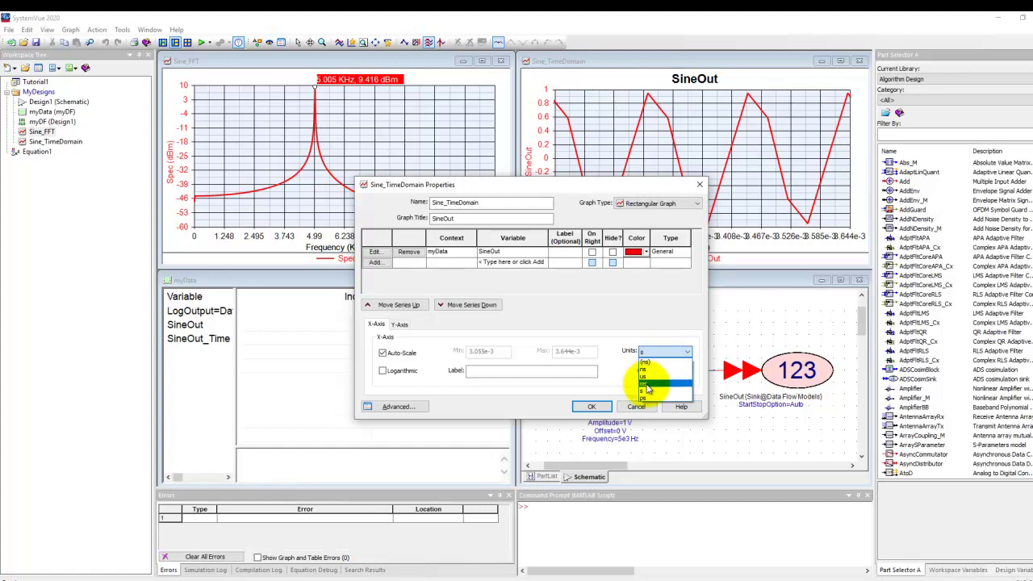
{"action": "left_click", "coordinate": [648, 384]}
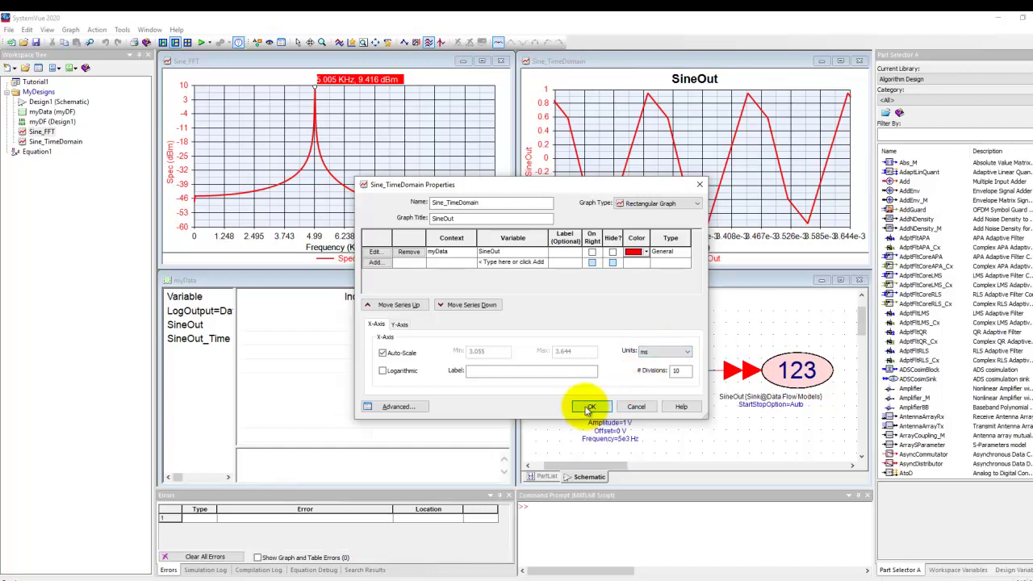
{"action": "left_click", "coordinate": [591, 406]}
- Maximize the Design1 schematic showing the 5e3 Hz S1 SineGen feeding SineOut
{"action": "mouse_move", "coordinate": [594, 247]}
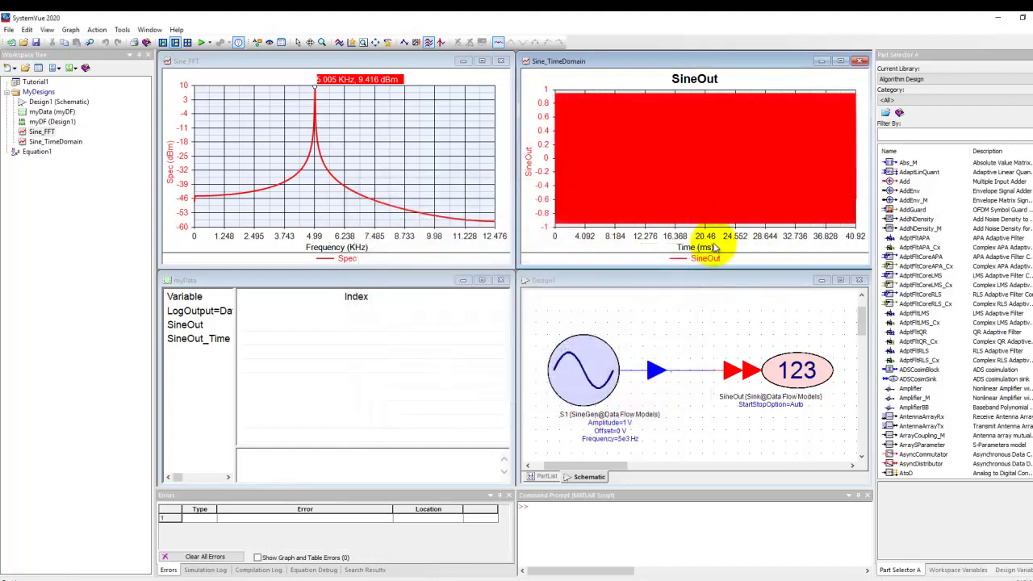
{"action": "scroll", "coordinate": [687, 196], "scroll_direction": "up", "scroll_amount": 10}
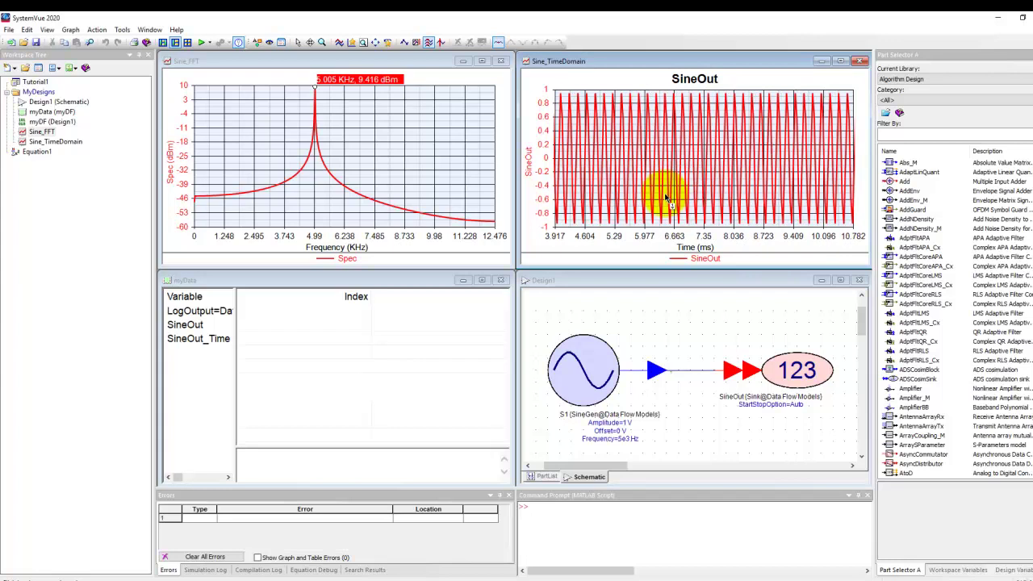
{"action": "mouse_move", "coordinate": [704, 189]}
{"action": "scroll", "coordinate": [706, 189], "scroll_direction": "down", "scroll_amount": 6}
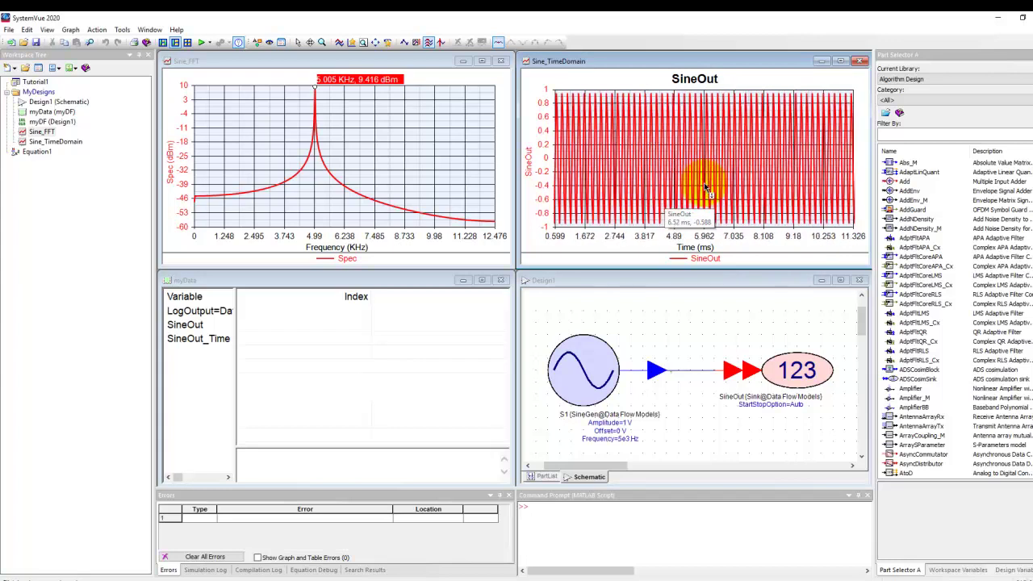
{"action": "left_click", "coordinate": [840, 281]}
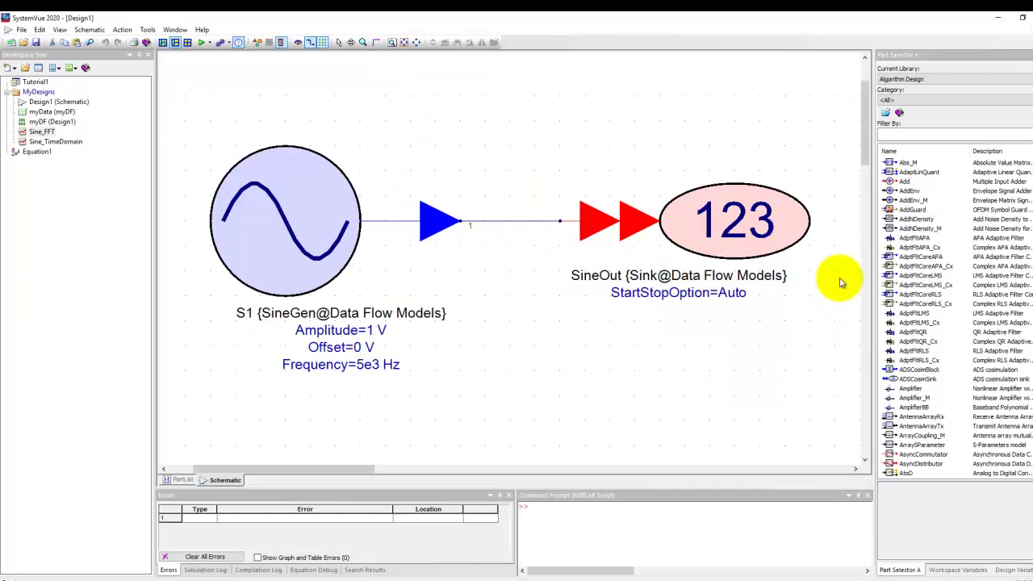
- Filter the Part Selector to the Algorithm Design Sinks category
{"action": "scroll", "coordinate": [629, 266], "scroll_direction": "down", "scroll_amount": 3}
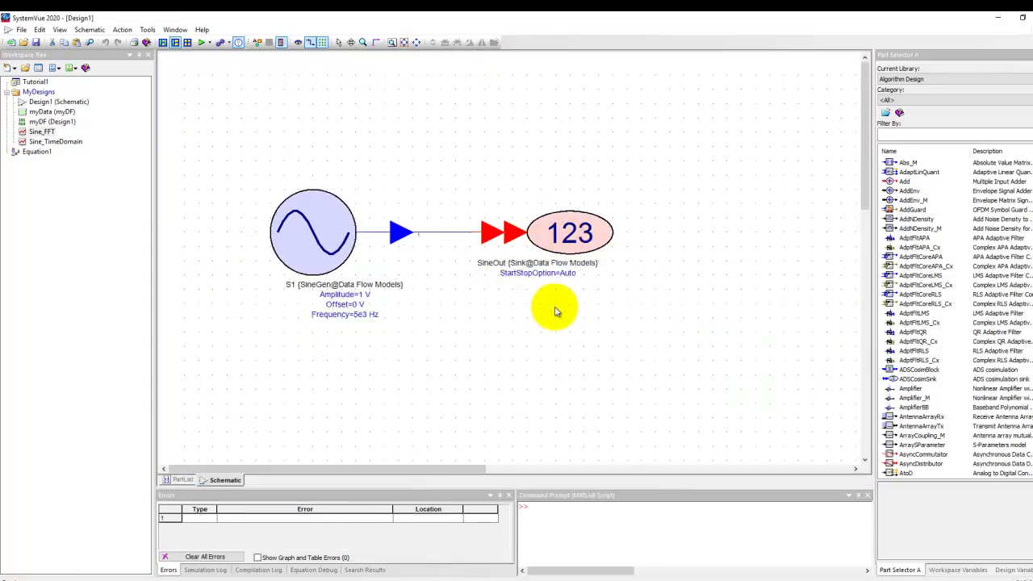
{"action": "left_click", "coordinate": [911, 99]}
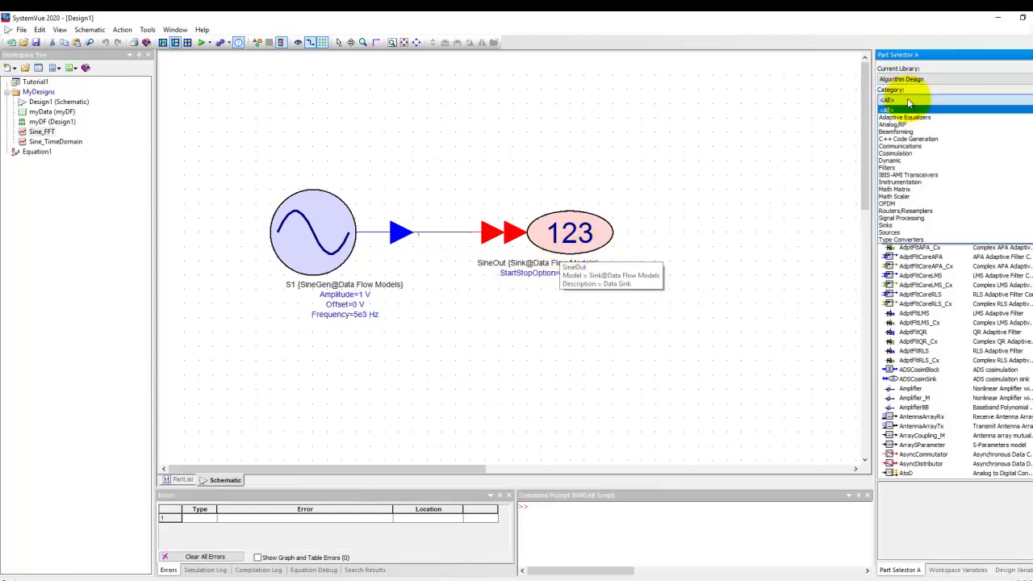
{"action": "left_click", "coordinate": [888, 226]}
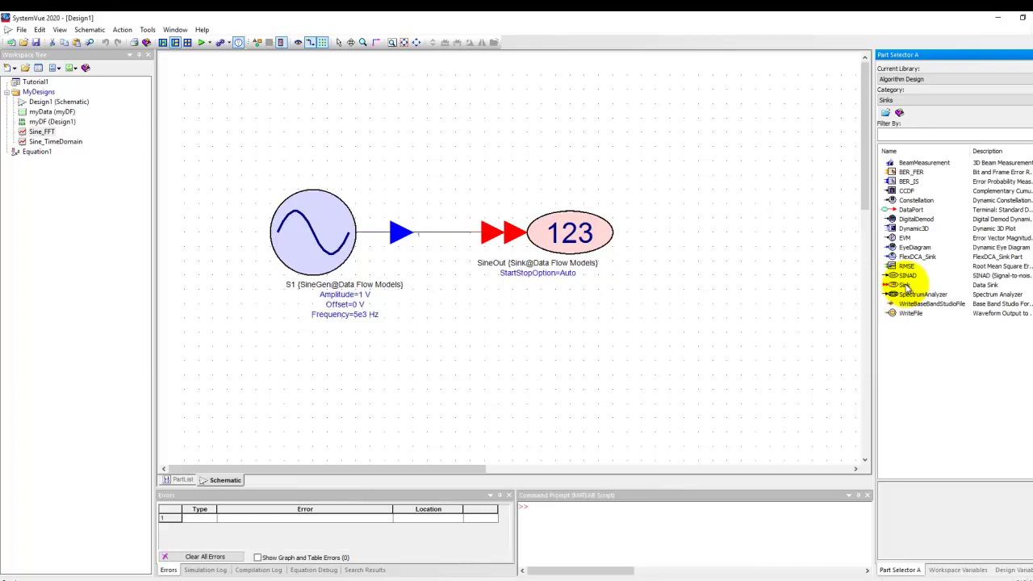
- Place a SpectrumAnalyzer part (S2) below the sine source chain and nudge it left
{"action": "left_click_drag", "start_coordinate": [914, 297], "coordinate": [571, 339]}
{"action": "scroll", "coordinate": [626, 339], "scroll_direction": "down", "scroll_amount": 1}
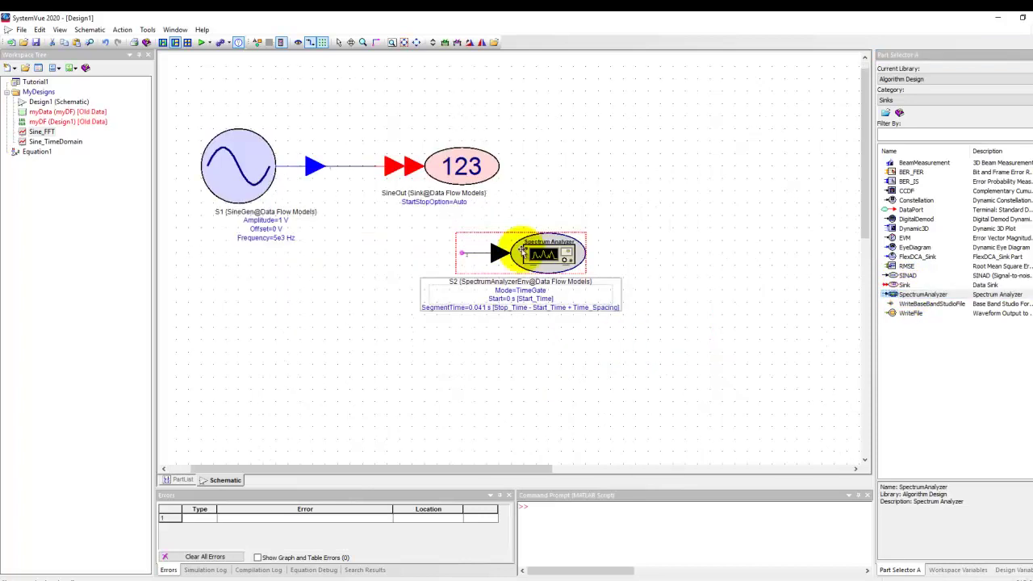
{"action": "left_click_drag", "start_coordinate": [520, 279], "coordinate": [470, 278]}
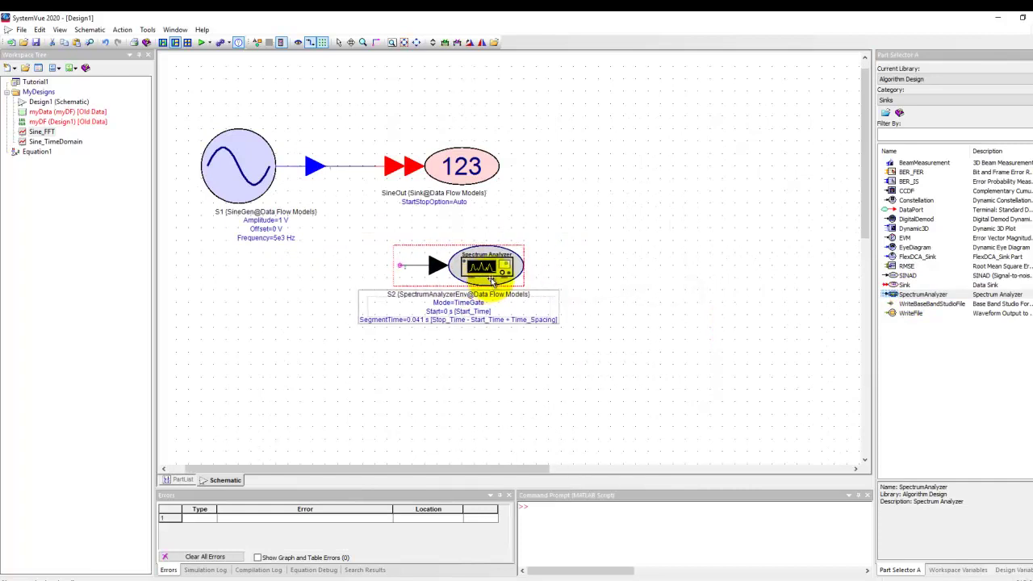